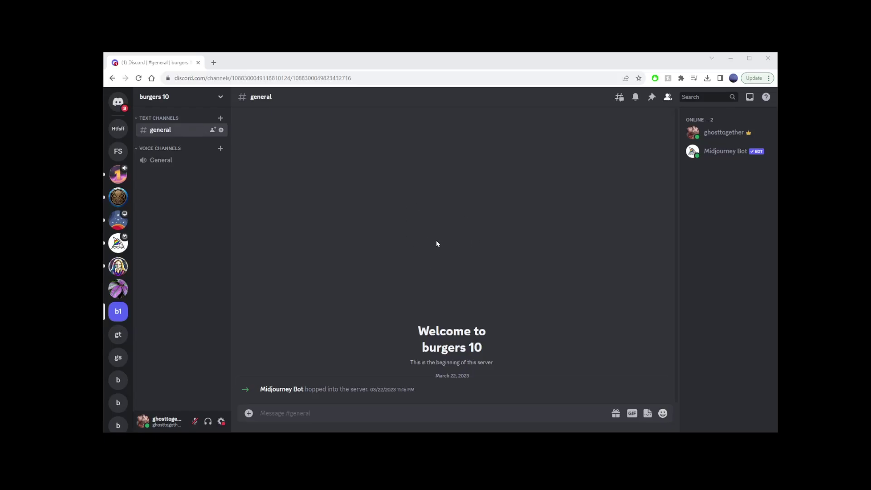
Step: Send 'Hello there.' in #general, then briefly highlight the posted message text
left_click(280, 414)
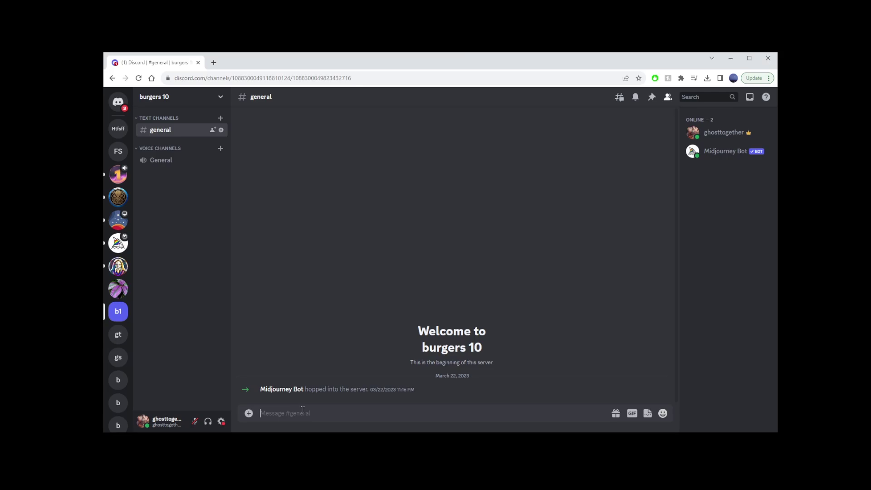
type("Hell")
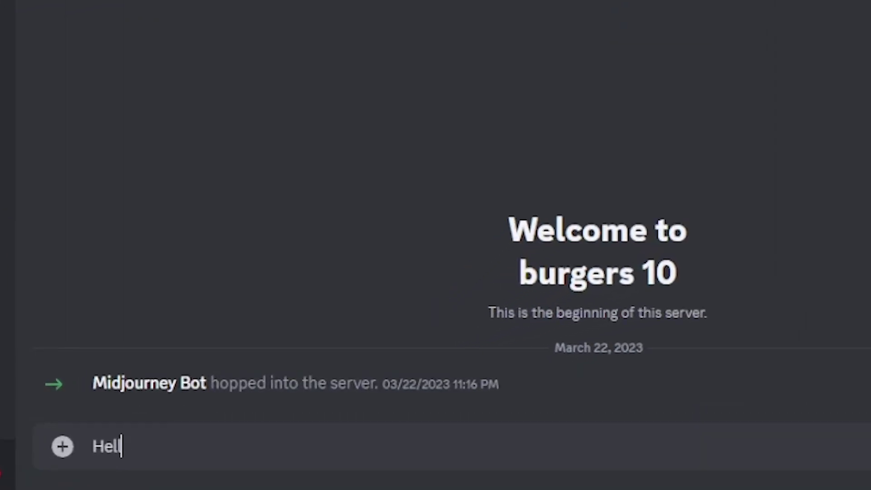
type("o there.")
key("Return")
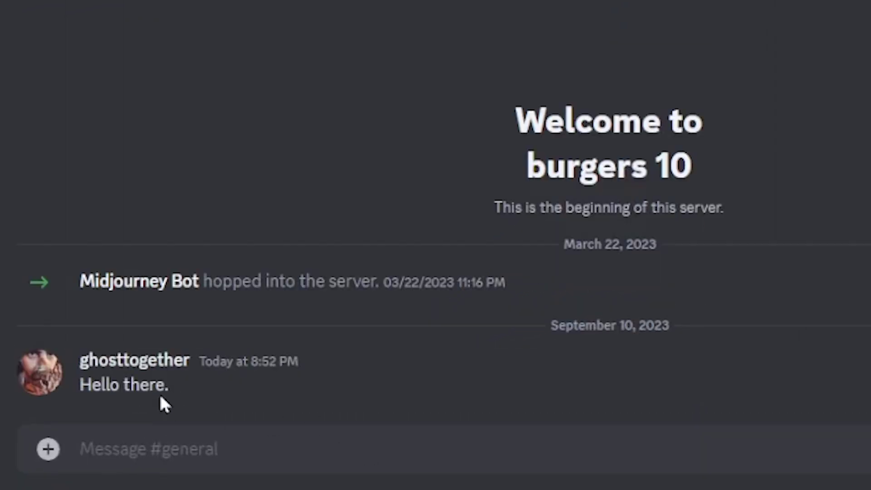
left_click_drag(81, 386, 204, 389)
left_click(187, 390)
Step: Send 'Hello there. `let x = 10;` end.' and highlight the inline code in it
left_click(186, 446)
type("He")
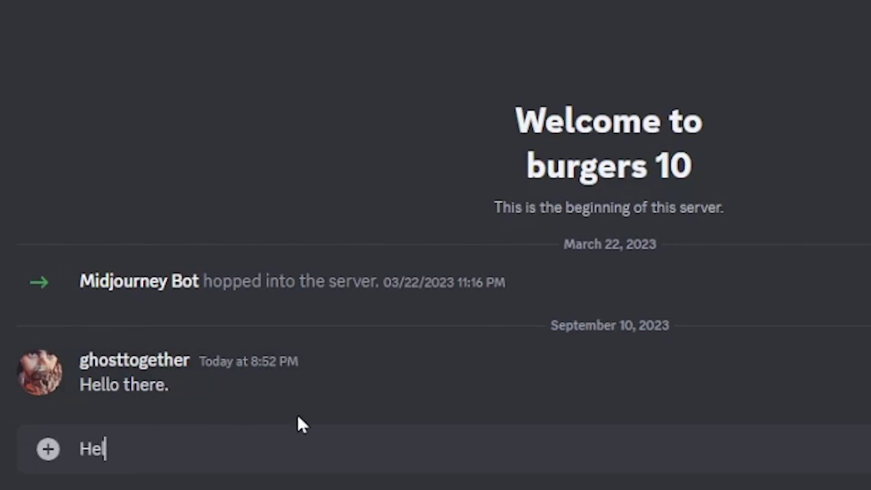
type("llo there.")
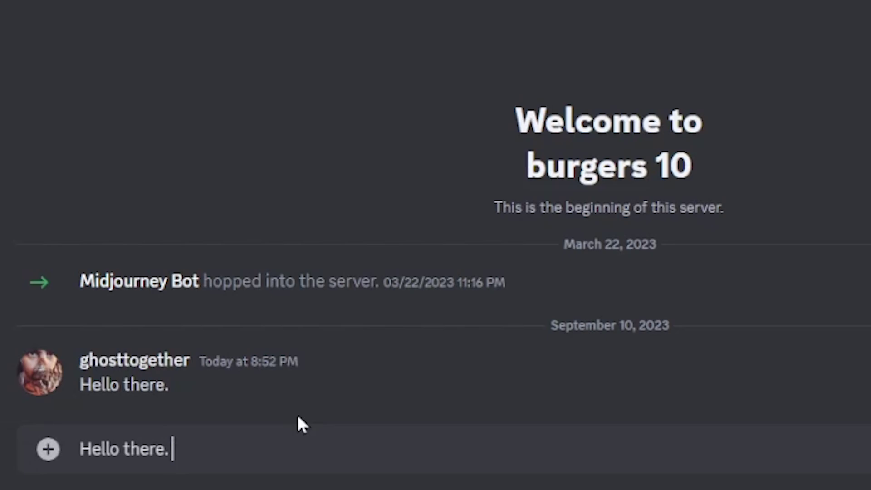
type(" `")
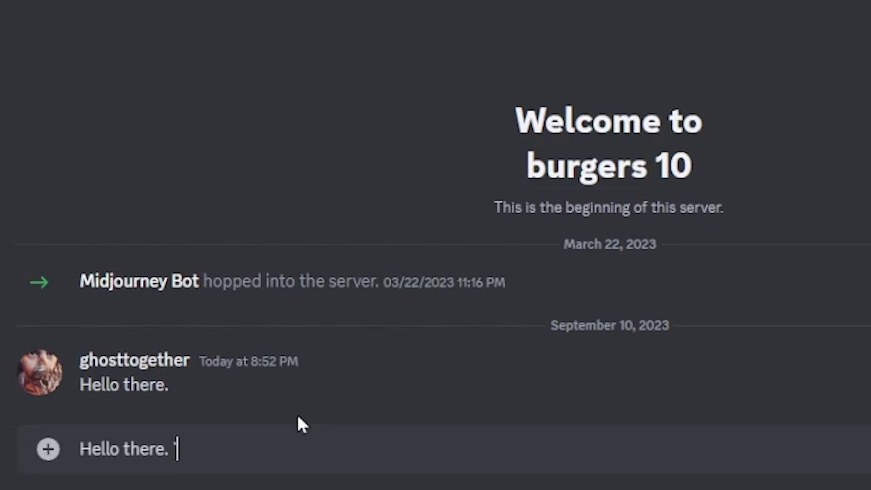
type("let x = 10")
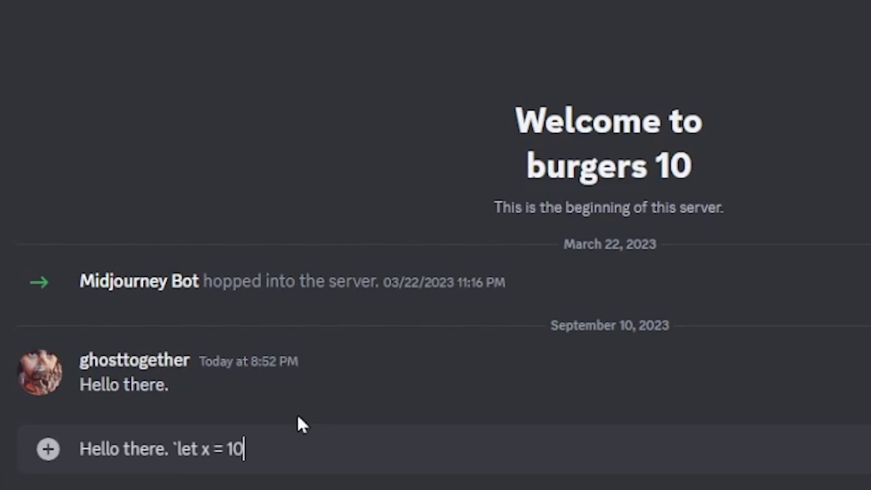
type(";")
type("`")
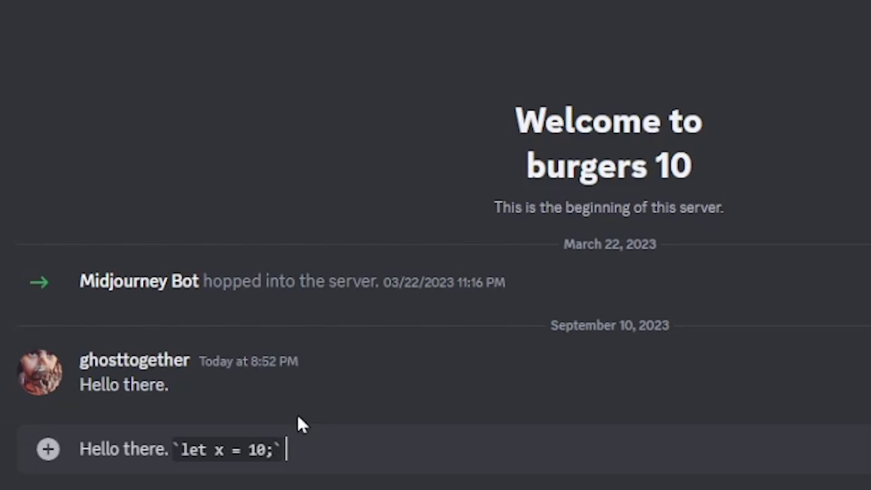
type(" end.")
key("Return")
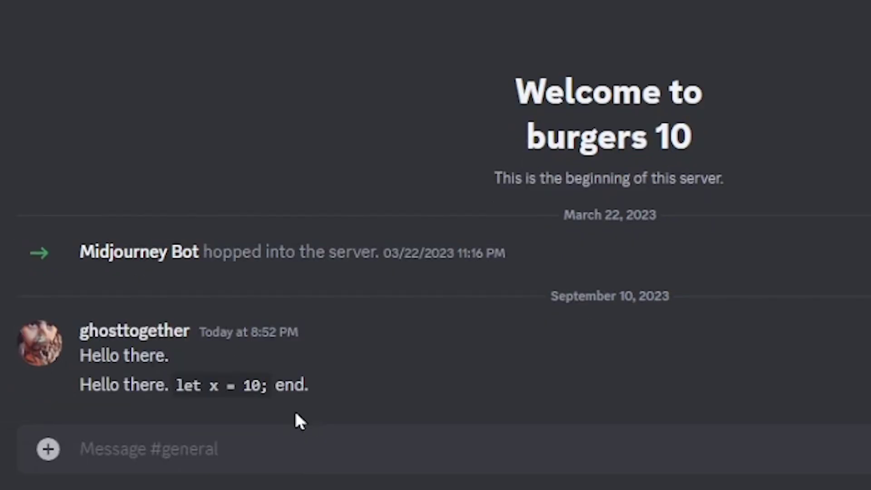
left_click_drag(176, 386, 264, 386)
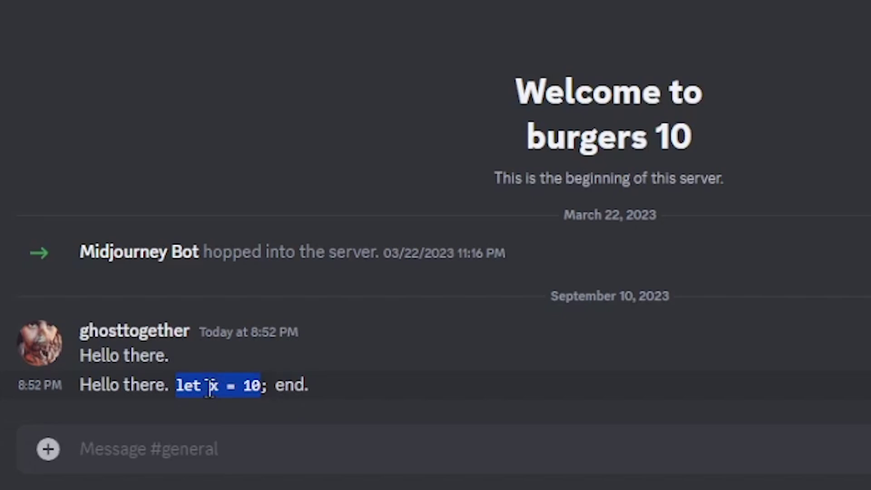
left_click_drag(175, 386, 266, 388)
left_click(286, 451)
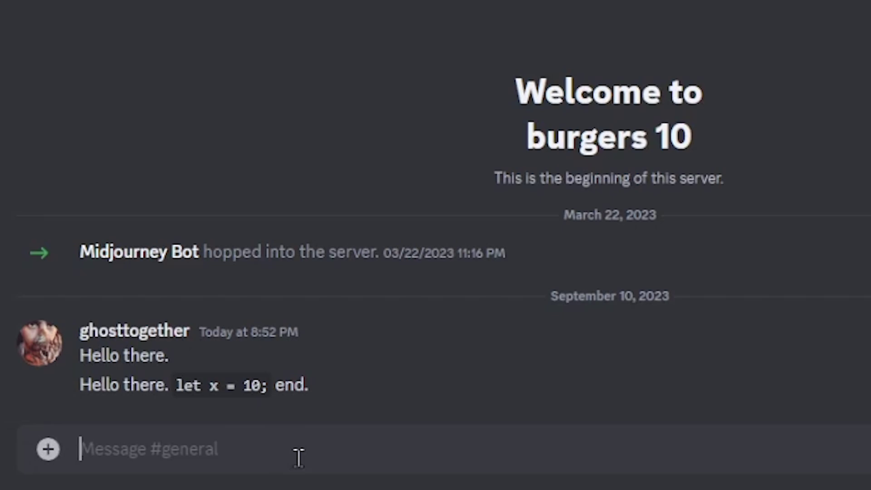
type("```")
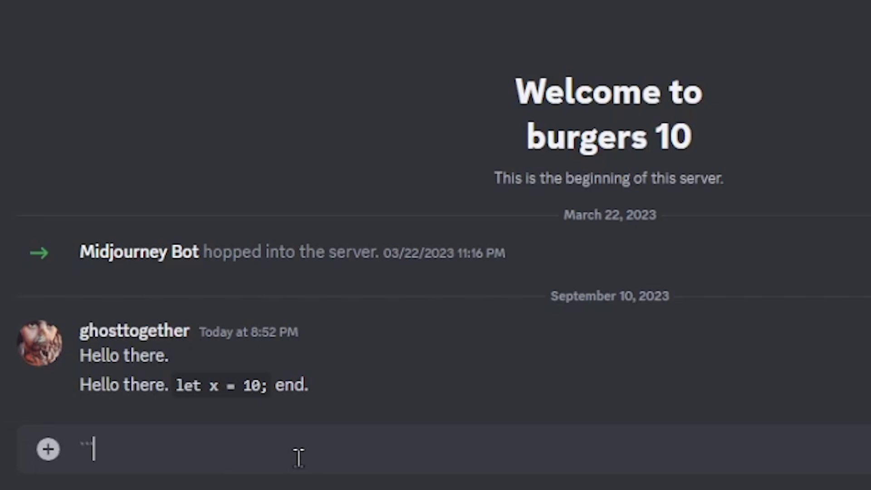
type("javascript")
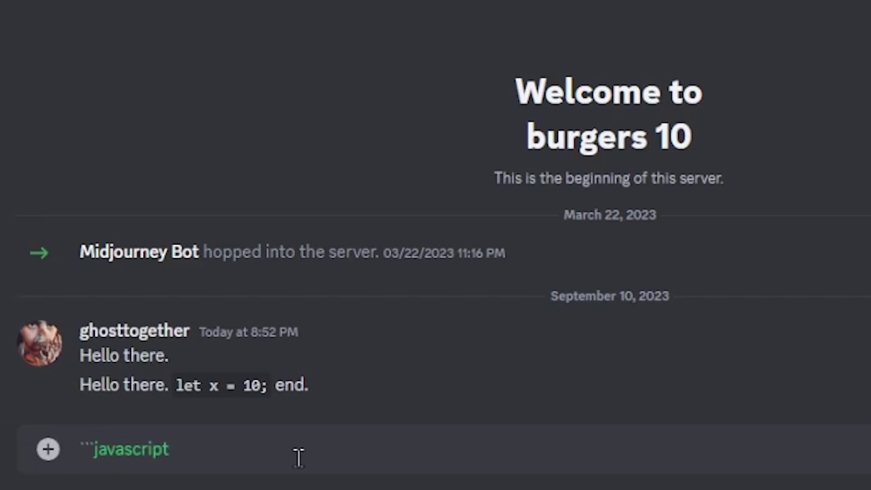
Step: Lay out the JavaScript block lines: two variables and an indented console.log function
key("shift+Return")
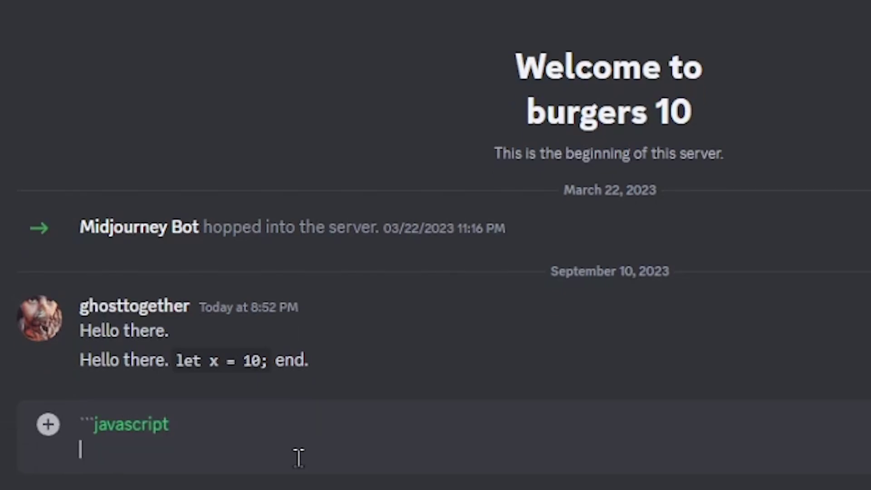
type("let a = 10;")
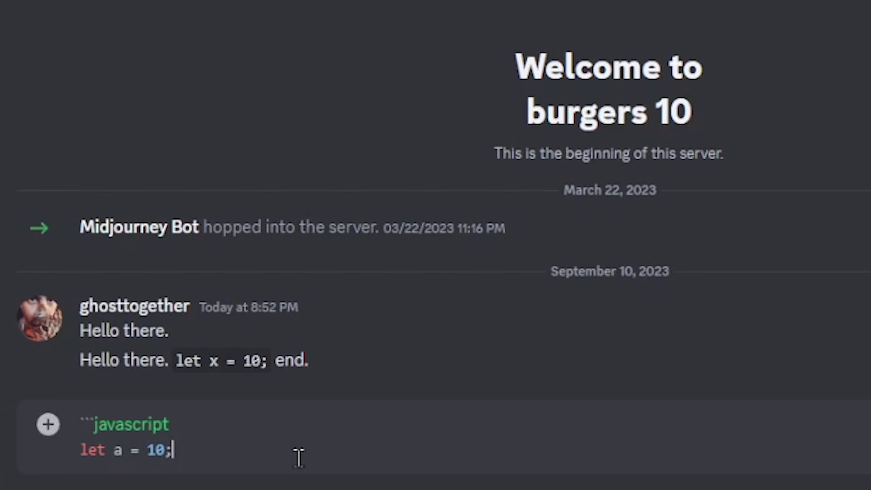
key("shift+Return")
type("let b = 20")
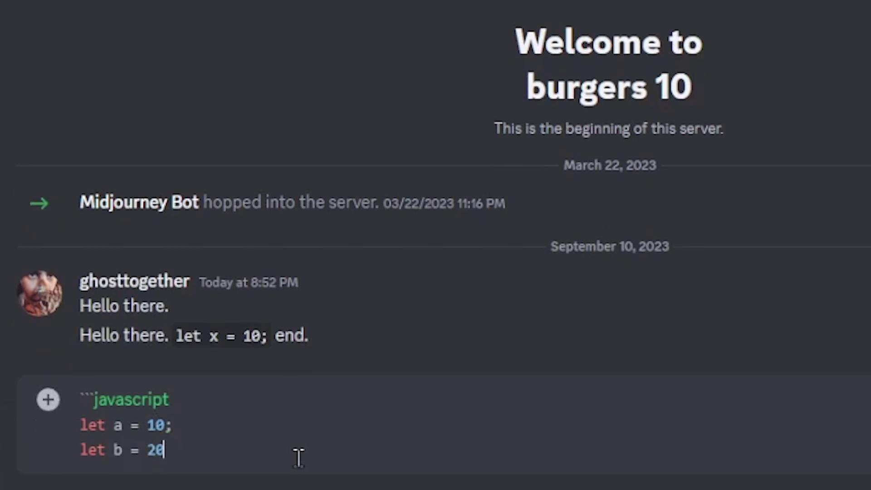
type(";")
key("shift+Return")
type("function")
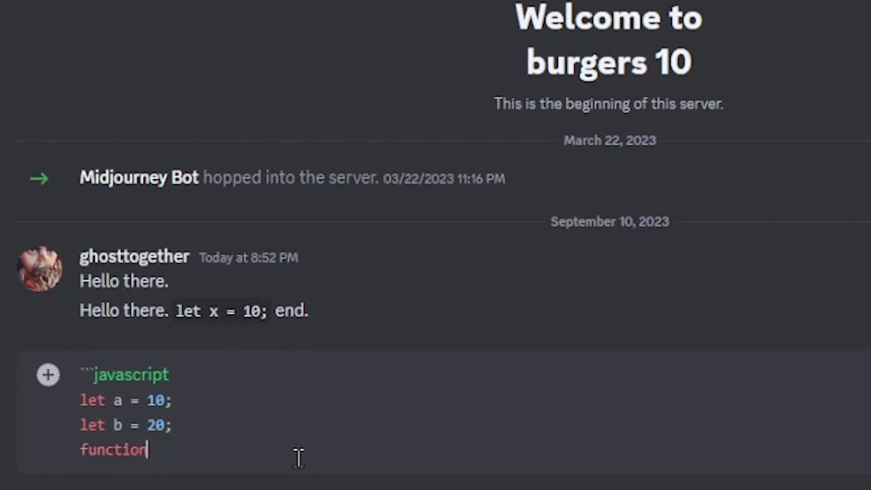
type(" J")
type("somefu")
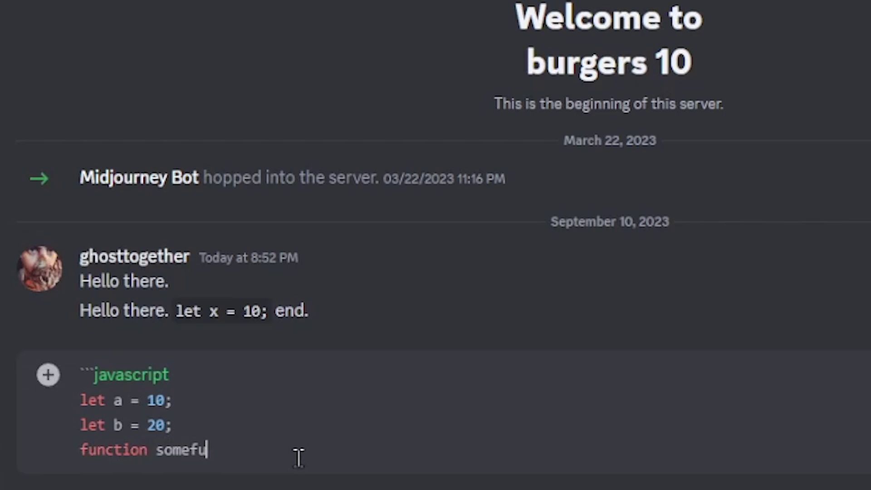
type("nc() {}")
key("Left")
key("shift+Return")
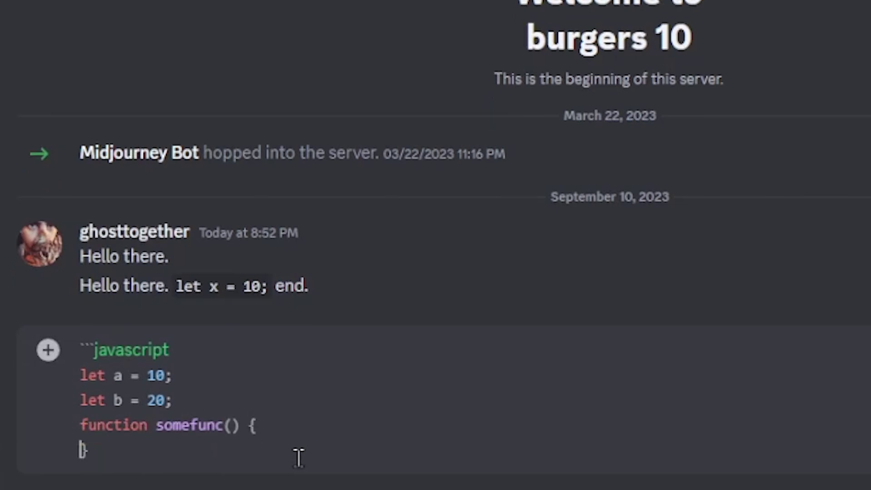
key("Up")
key("shift+Return")
type("co")
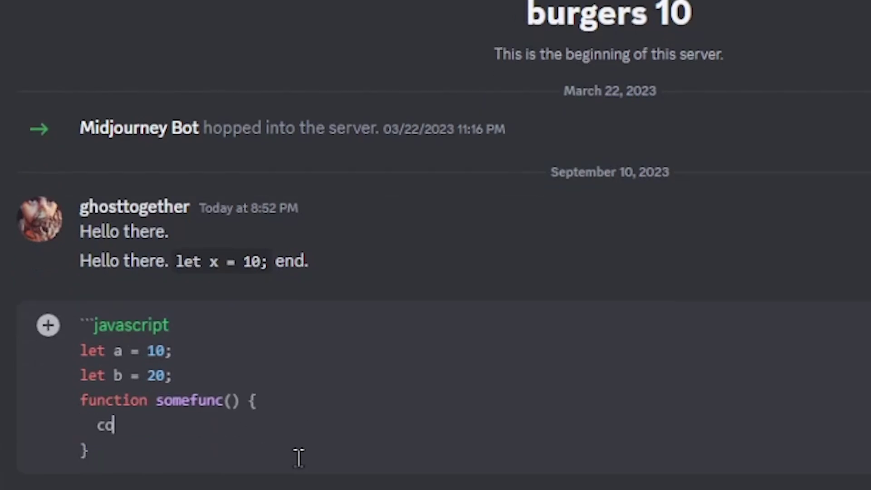
type("nsole.log(\"")
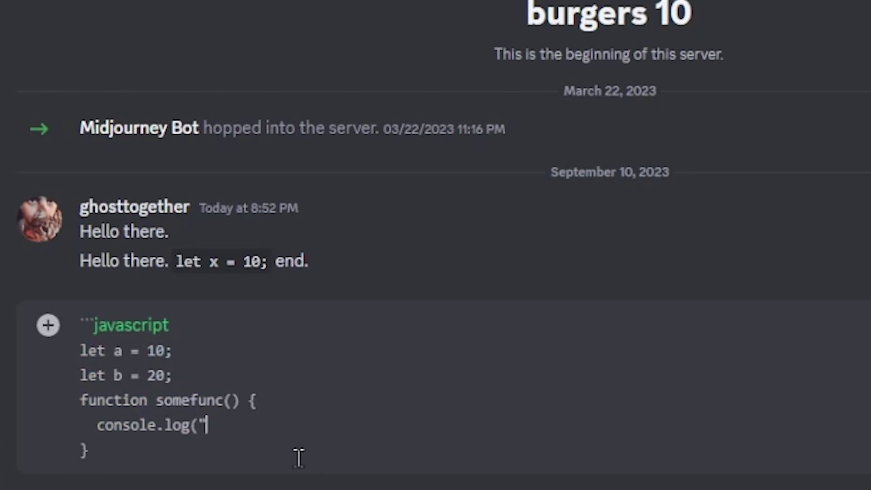
type("Hello there\")")
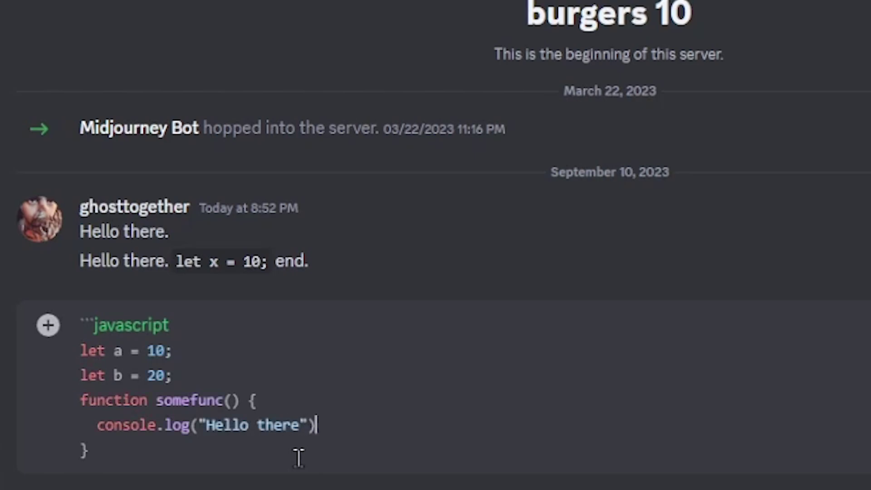
type(";")
key("Down")
key("shift+Return")
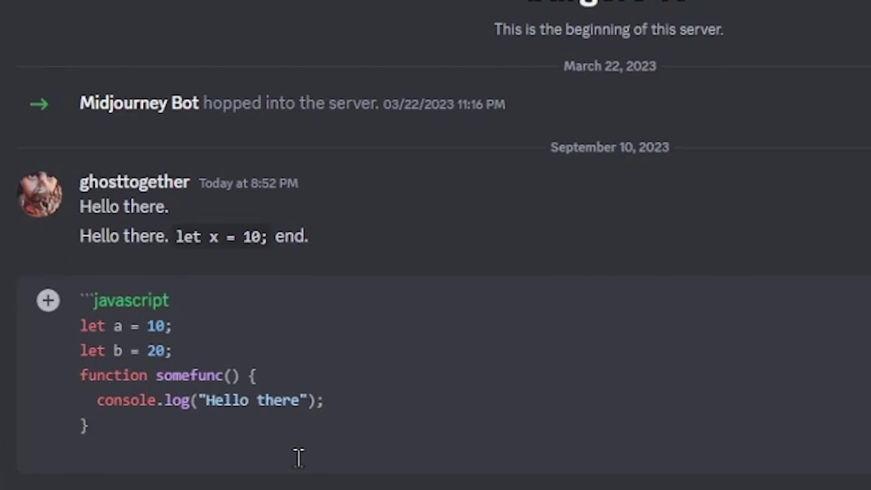
type("```")
Step: Send the JavaScript code block and select its posted code
key("Return")
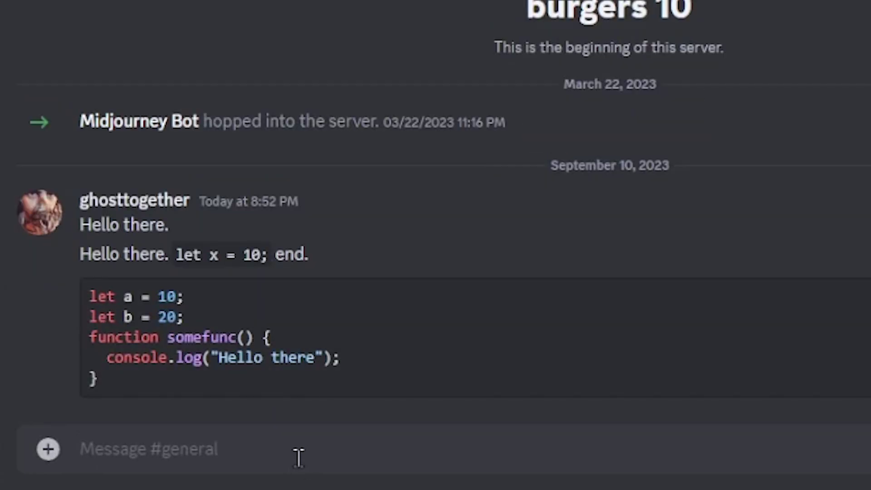
left_click_drag(88, 293, 155, 378)
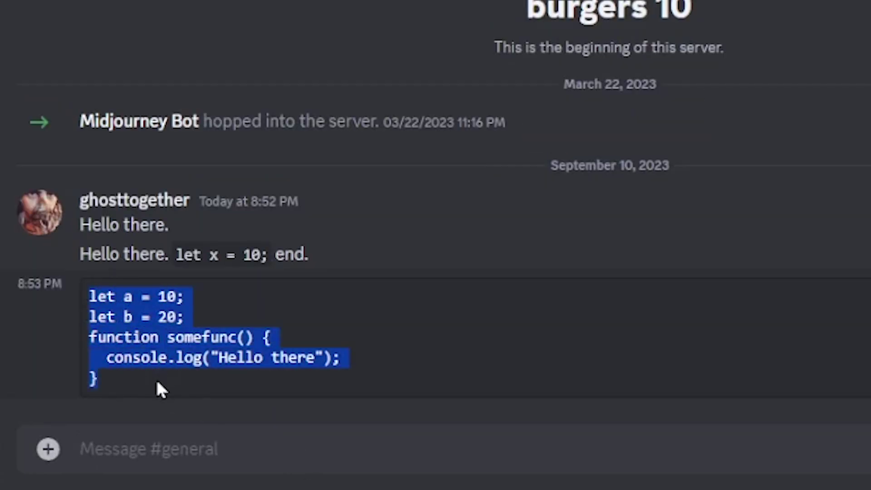
left_click(183, 448)
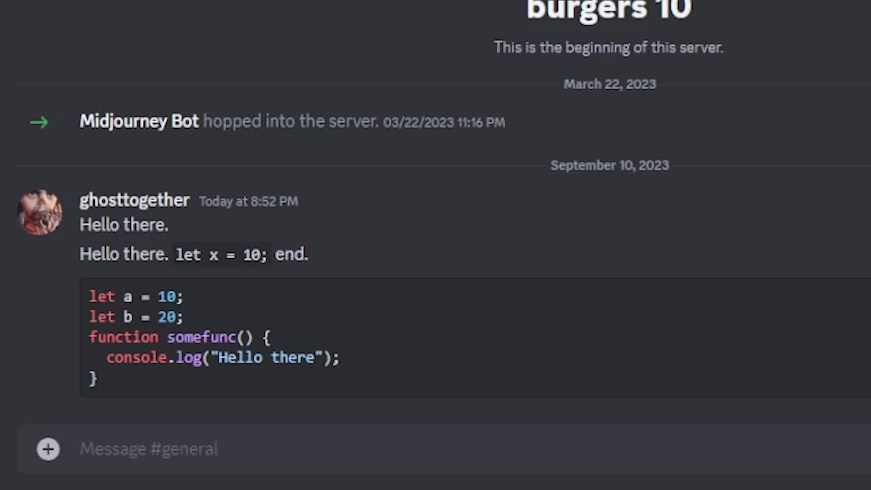
type("``")
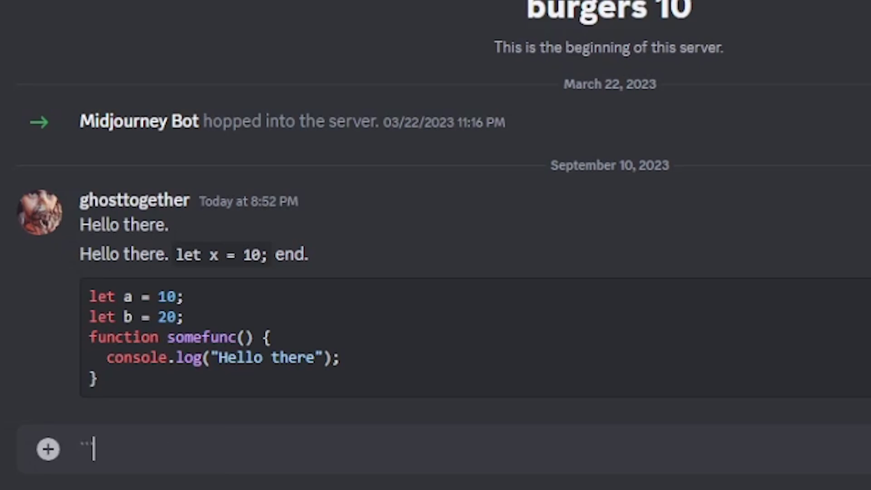
type("pytho")
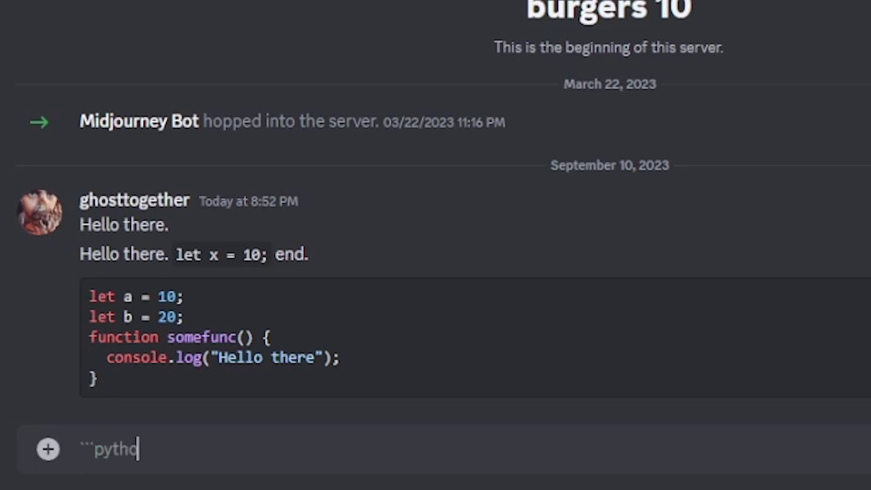
type("n")
Step: Send a ```python block with a = 1, b = 2, c = 3 and print("something")
key("shift+Return")
type("a = ")
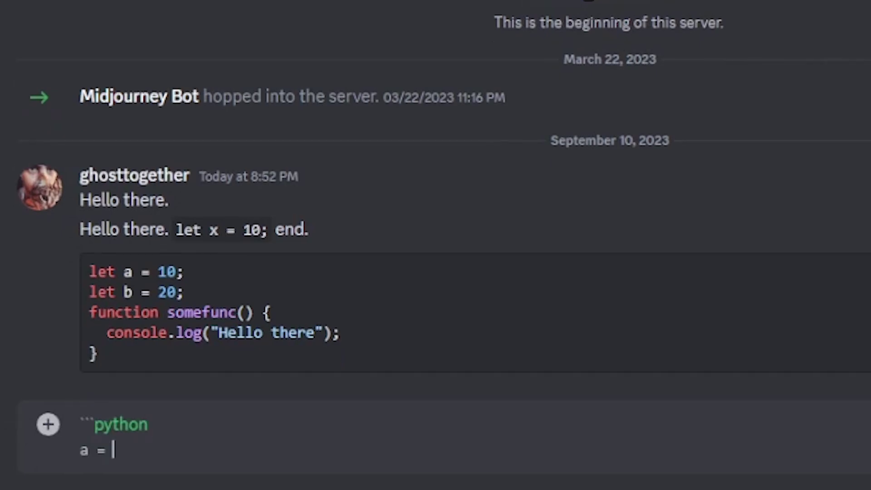
type("1")
key("shift+Return")
type("b = 2")
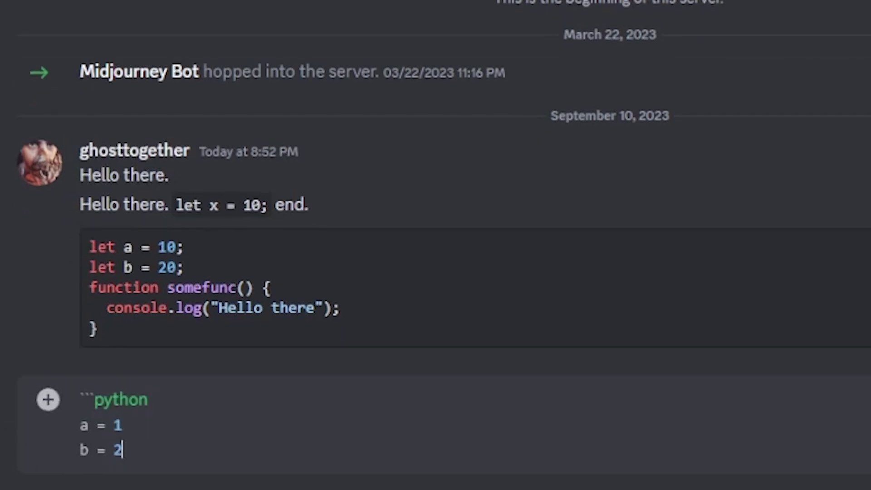
key("shift+Return")
type("c = ")
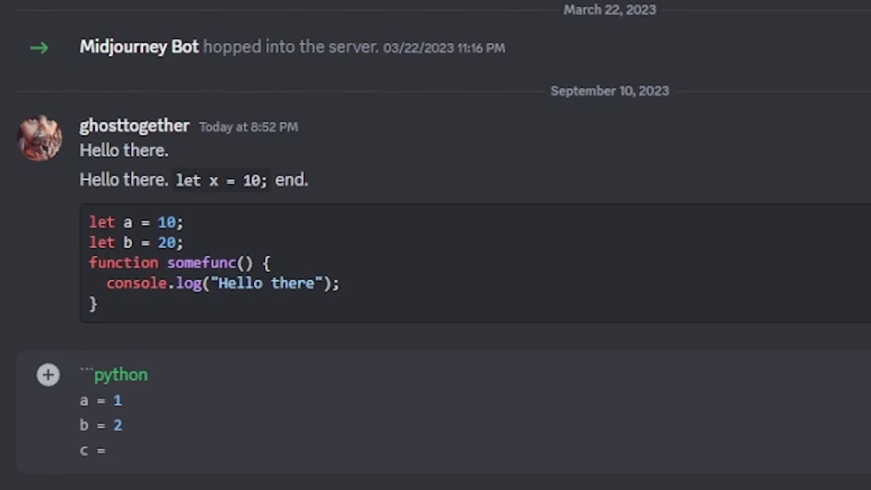
type("3")
key("shift+Return")
type("print")
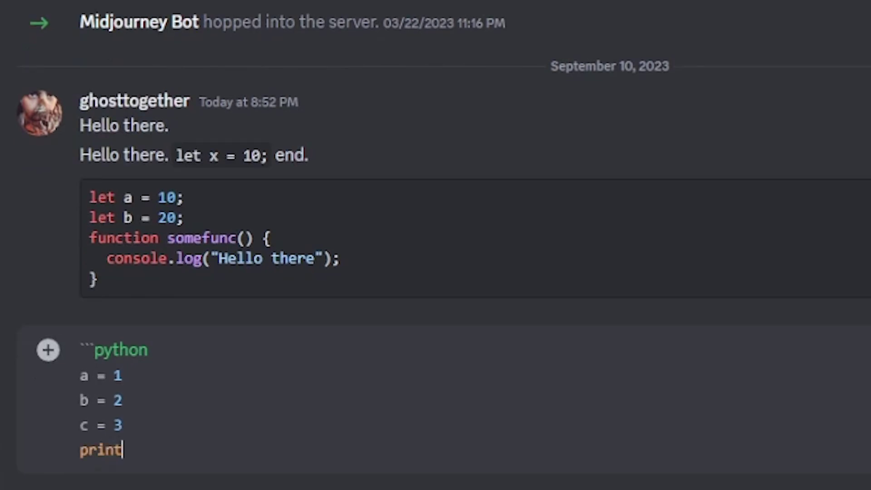
type("(\"somethi")
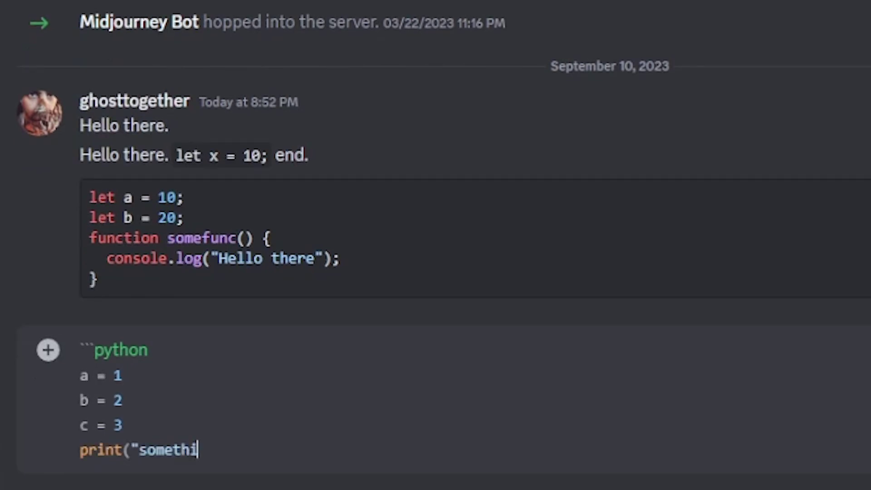
type("ng\")")
key("shift+Return")
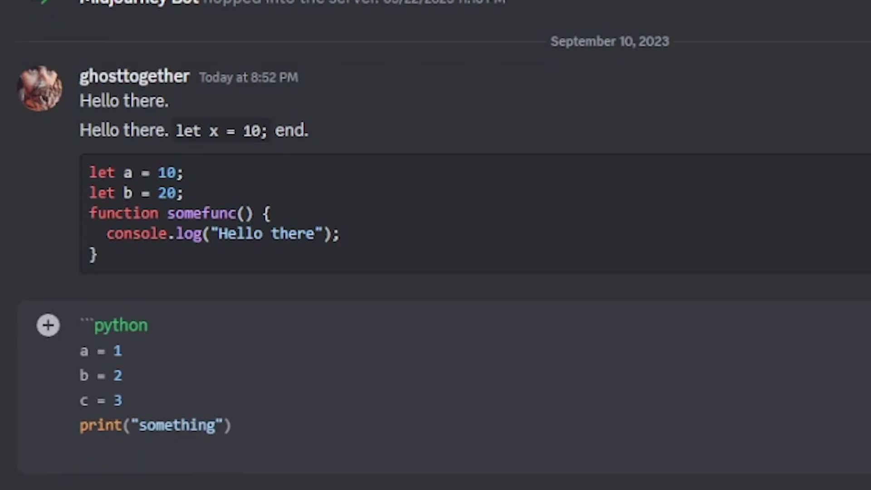
type(";")
key("BackSpace")
key("BackSpace")
key("shift+Return")
type("```")
key("Return")
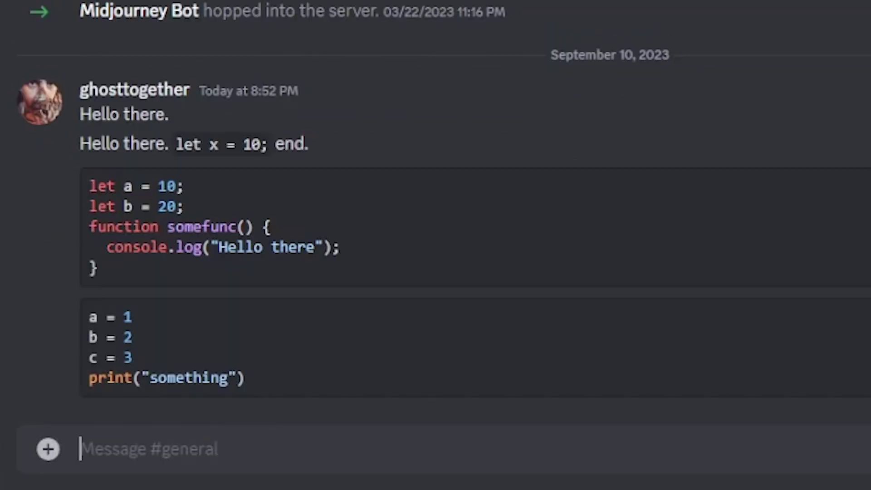
left_click_drag(87, 183, 204, 269)
left_click_drag(85, 313, 289, 375)
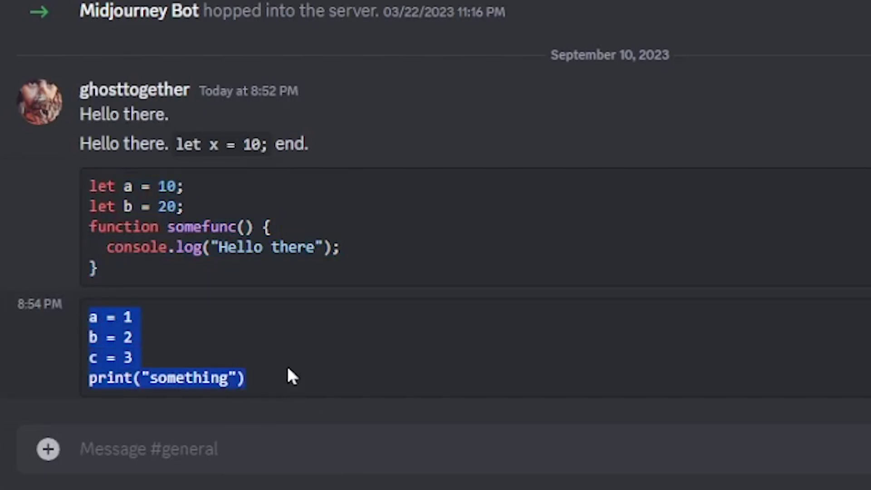
left_click(274, 452)
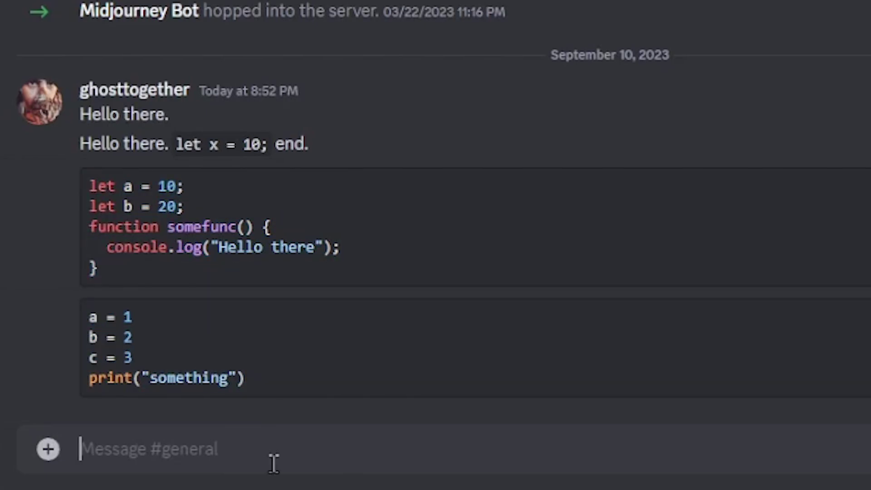